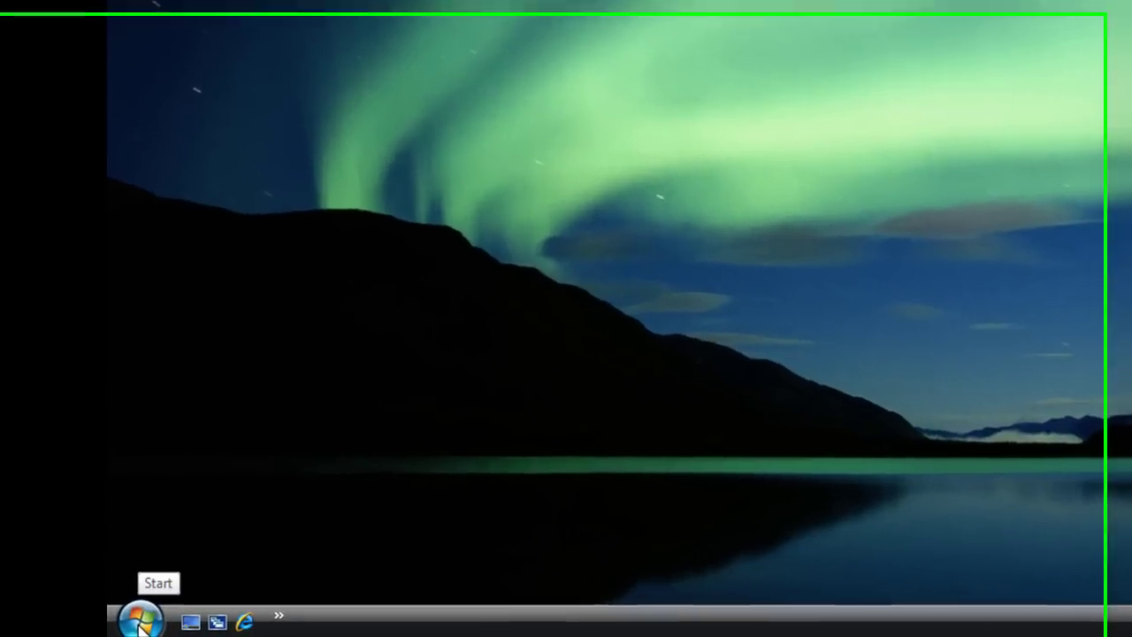
Step: Open the System Protection settings from the computer's properties and grant the permission request
click(139, 625)
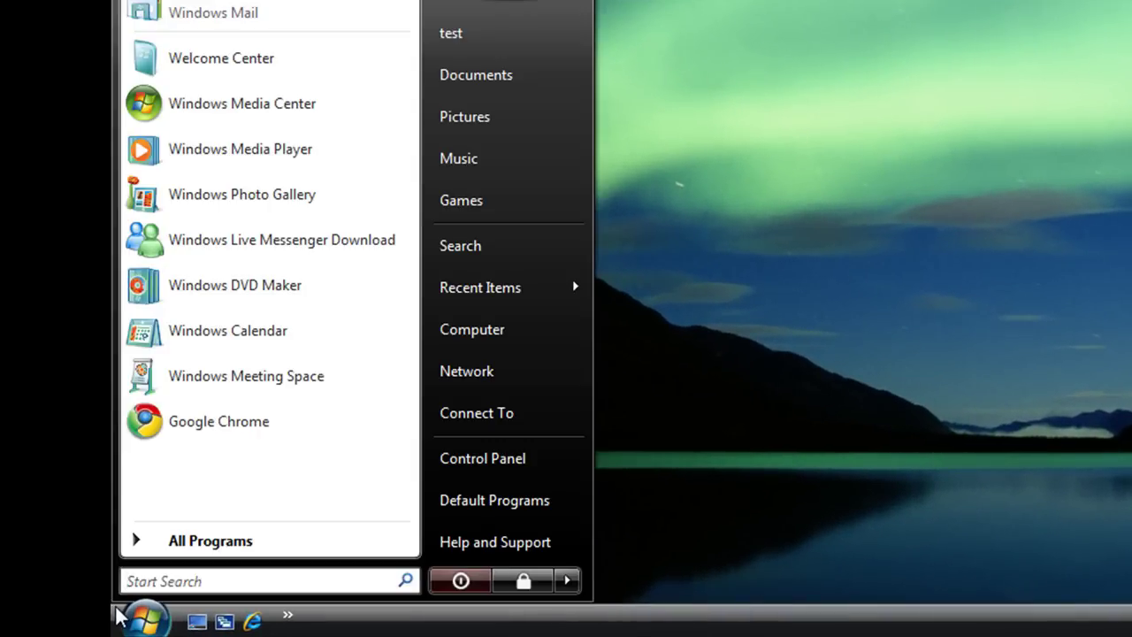
right_click(515, 336)
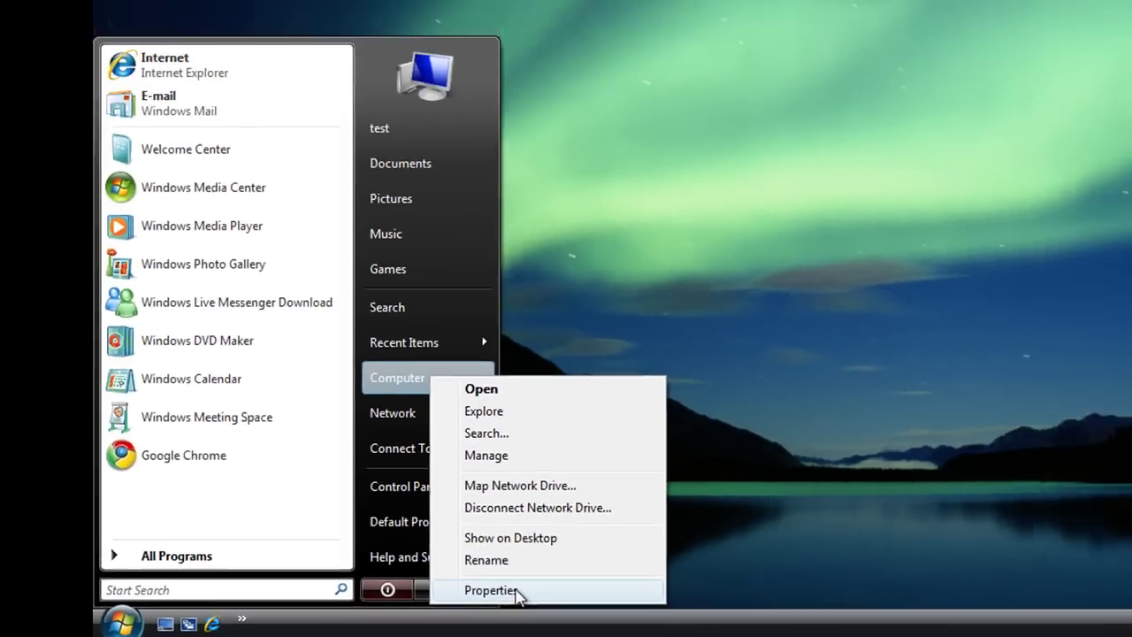
click(490, 590)
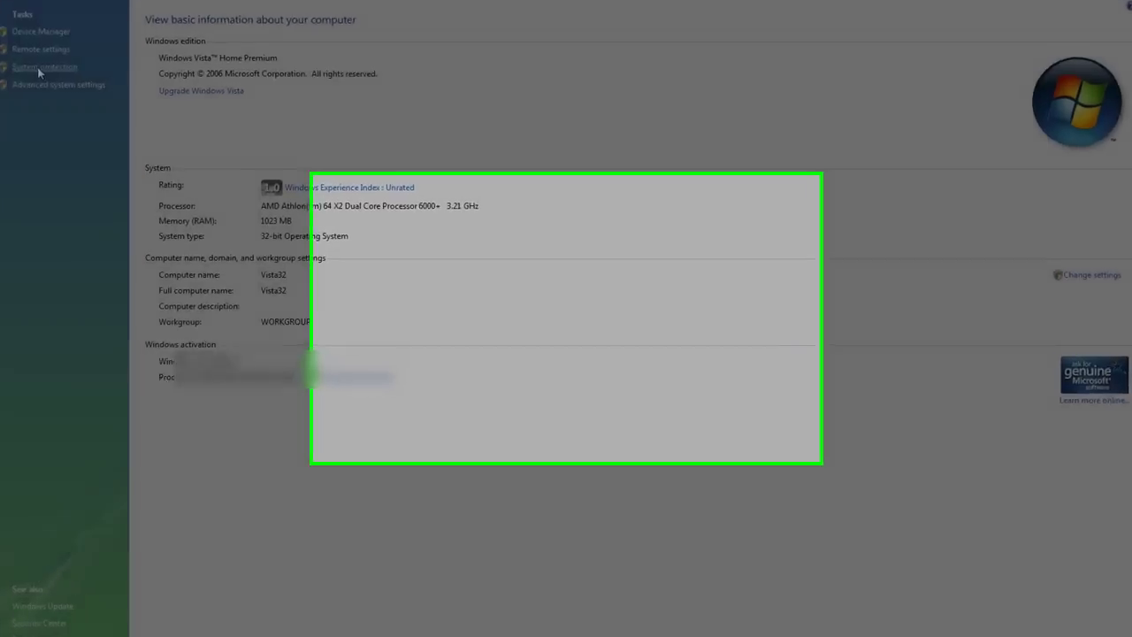
click(40, 68)
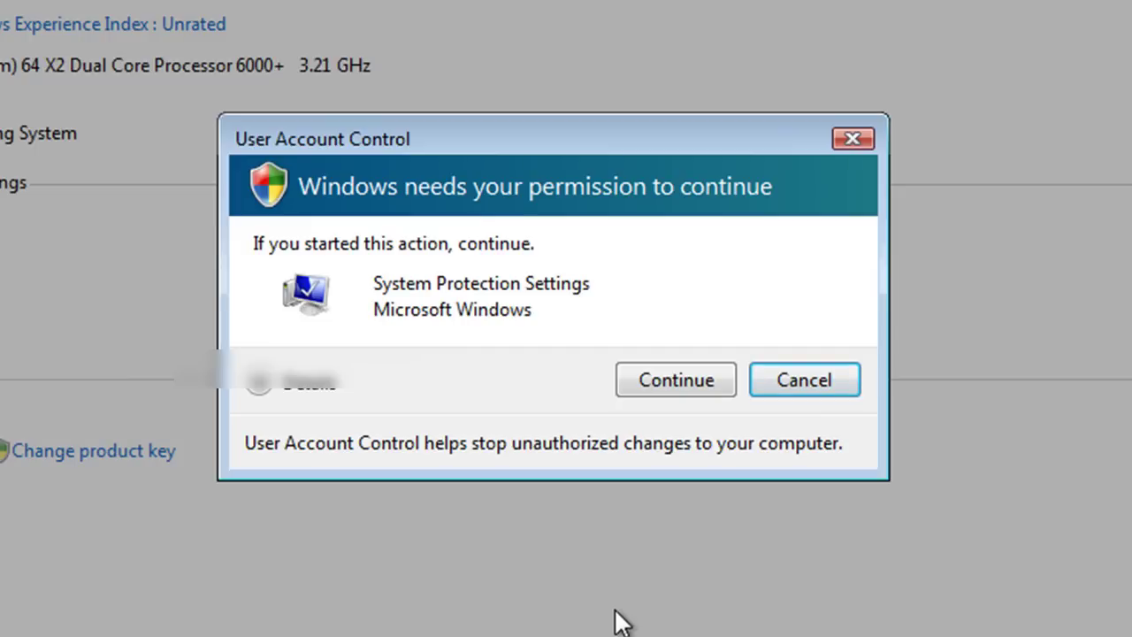
click(663, 388)
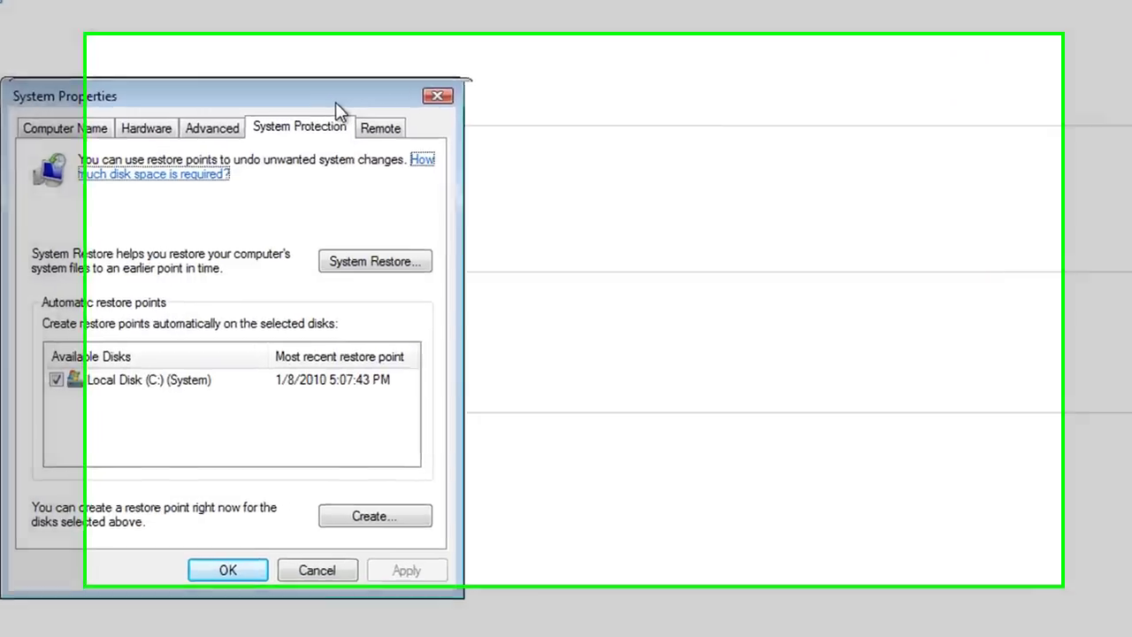
drag(292, 101, 288, 91)
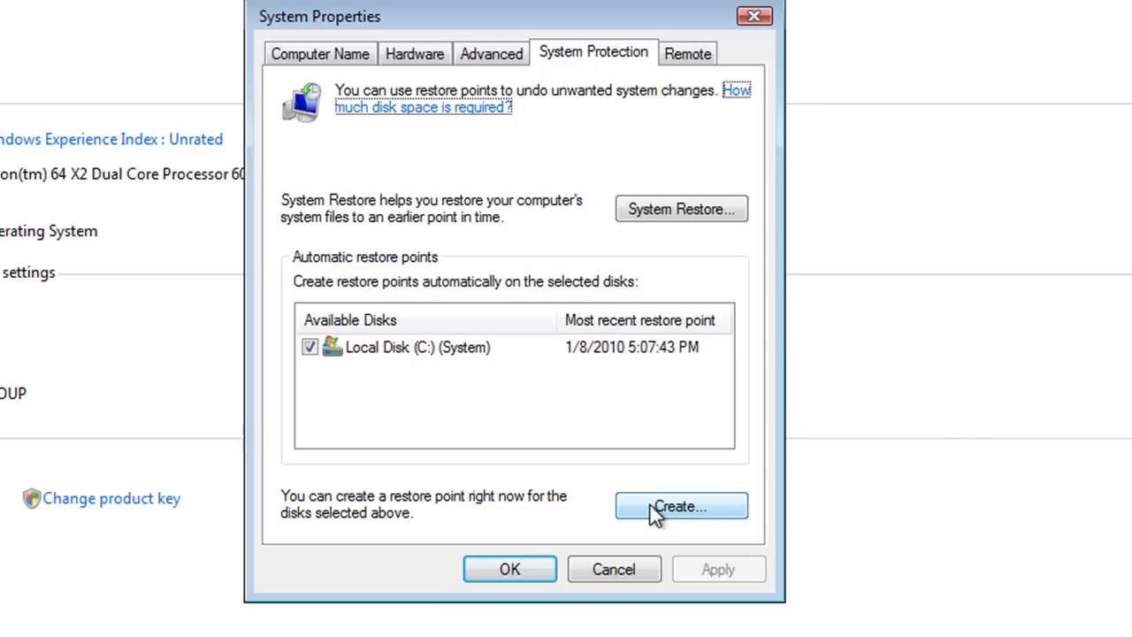
Step: Create a restore point for Local Disk (C:) with the description "Test Restore"
click(681, 511)
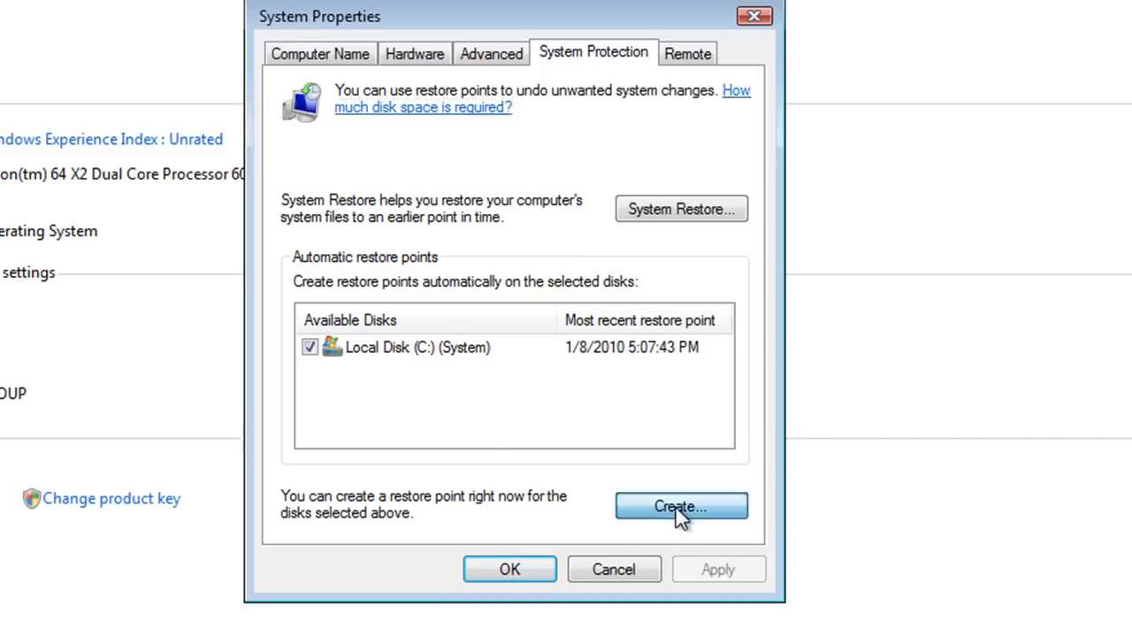
drag(515, 51, 494, 12)
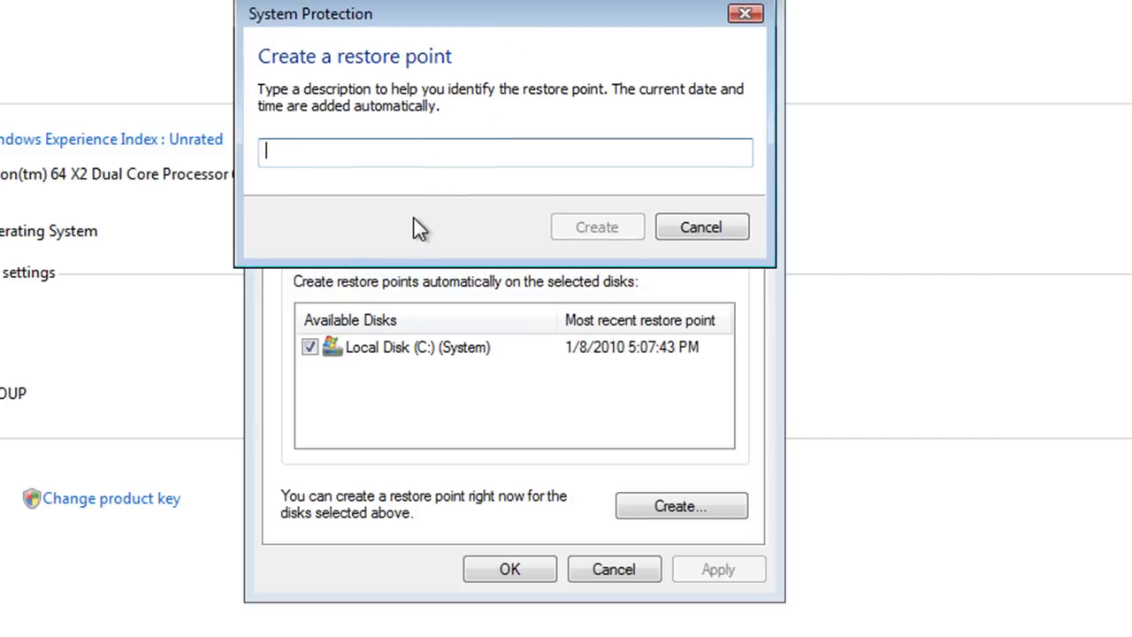
text(Test)
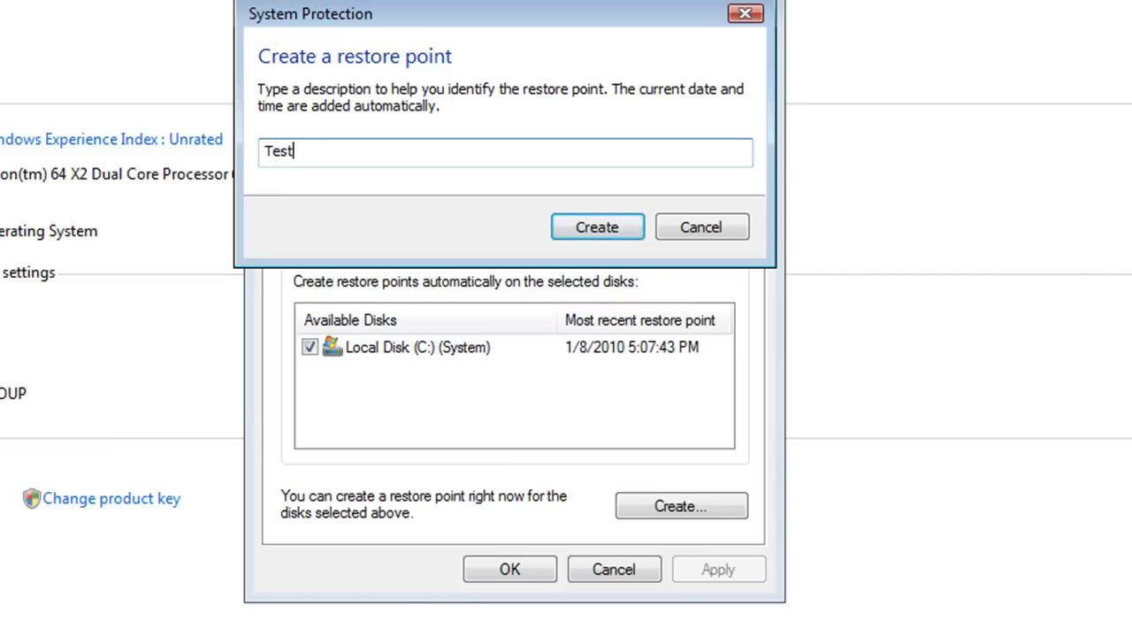
text( Restore)
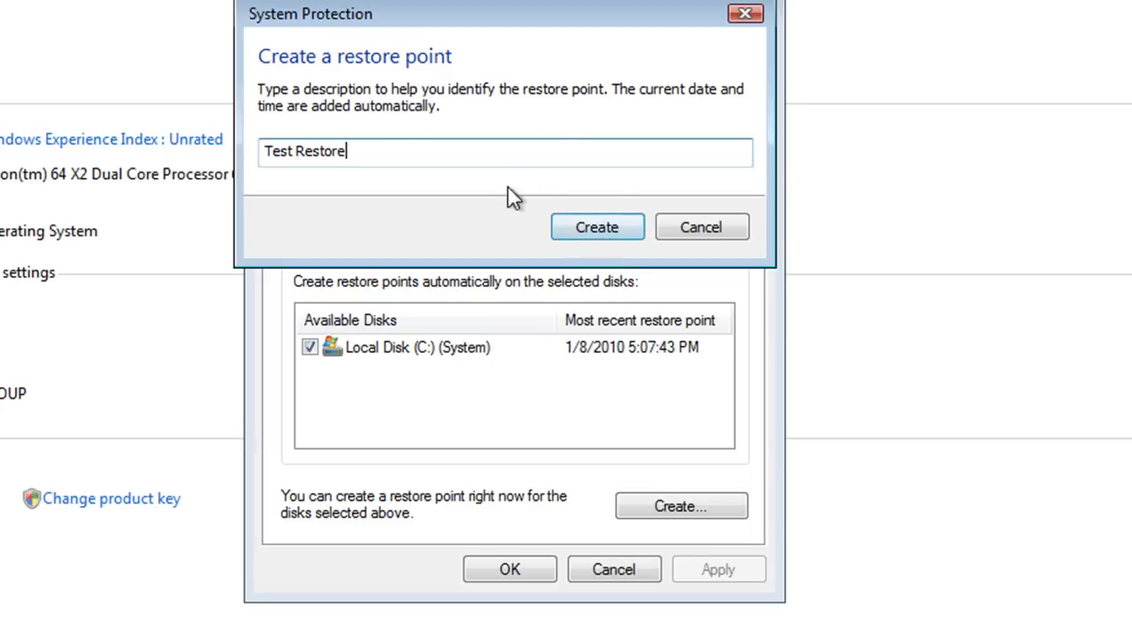
click(599, 230)
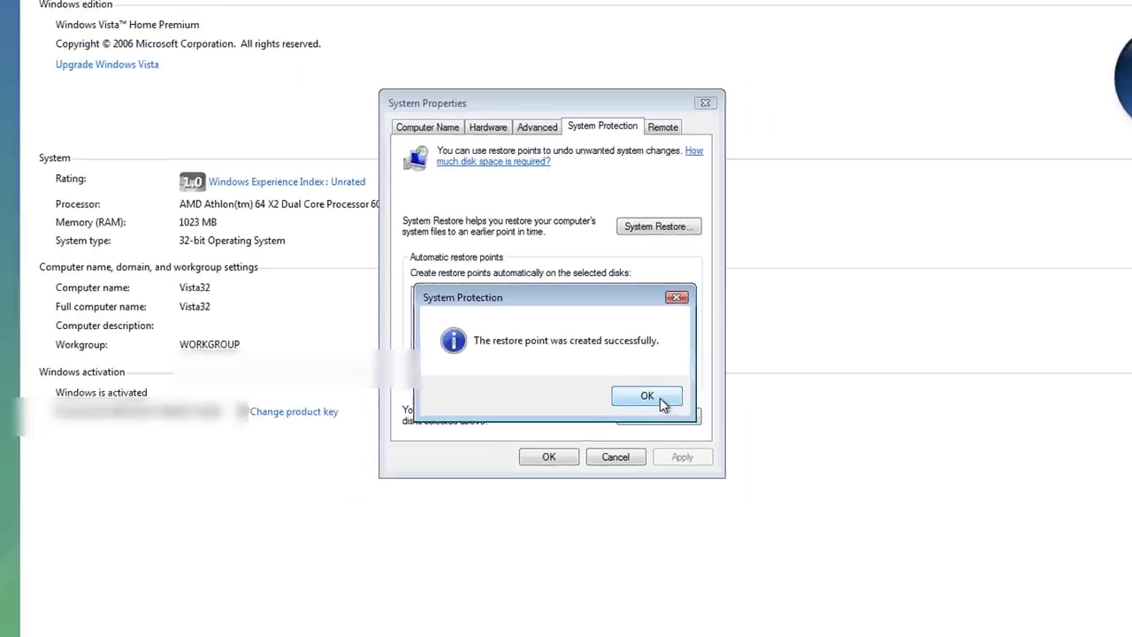
Step: Dismiss the restore point message and close the System Properties and System windows
click(665, 475)
click(567, 404)
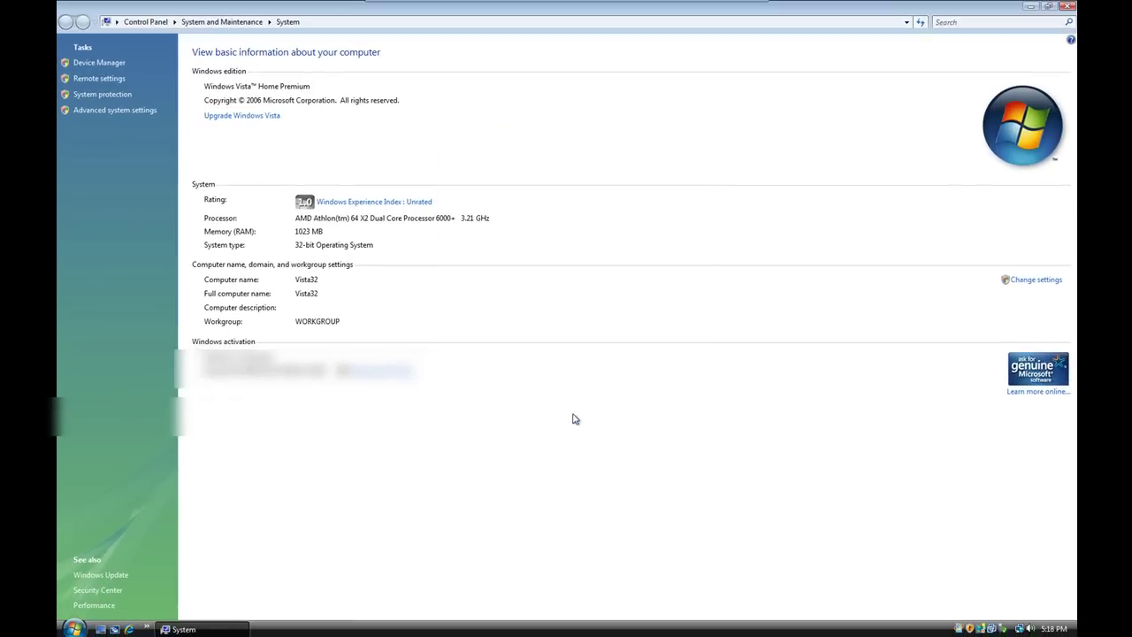
click(1069, 7)
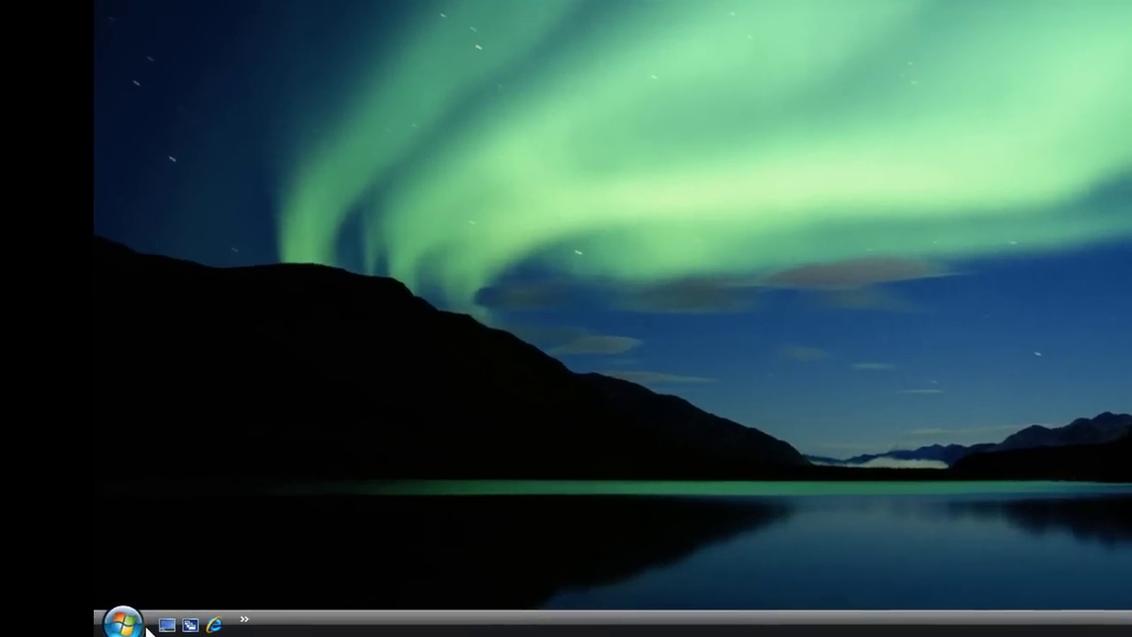
Step: Launch System Restore from the System Tools accessories and grant it permission to run
click(75, 628)
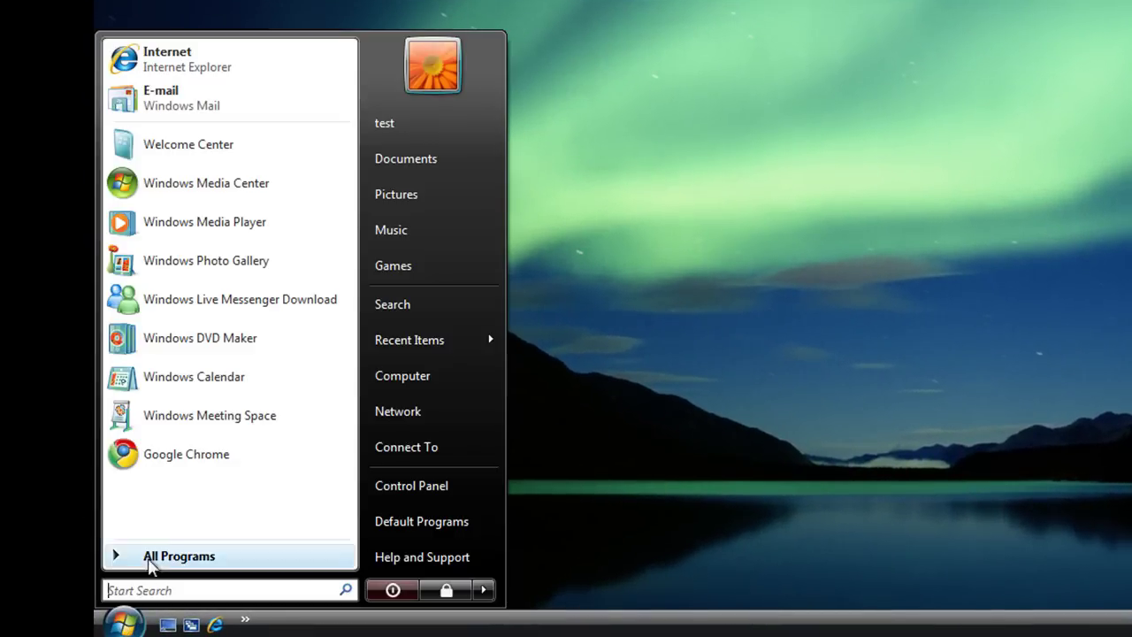
click(162, 557)
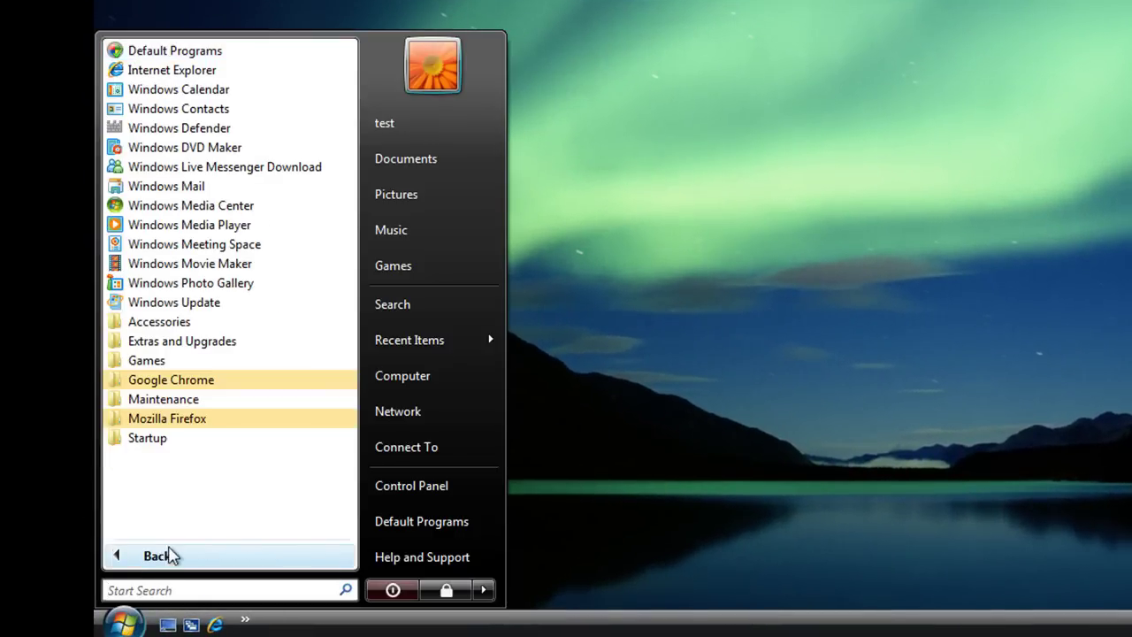
click(170, 325)
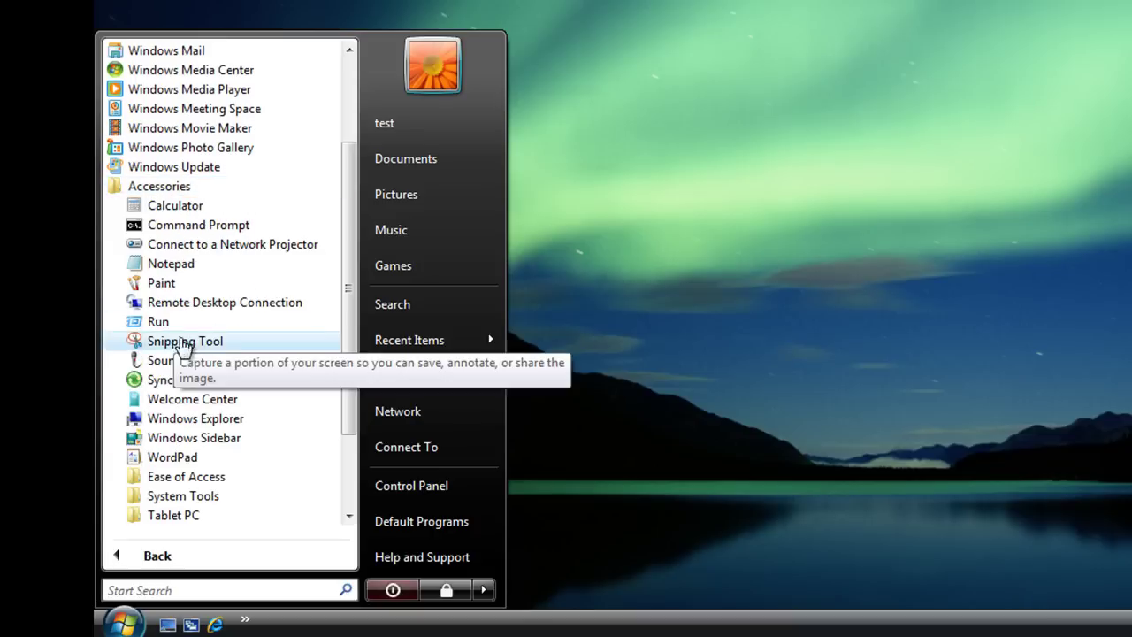
drag(346, 291, 346, 351)
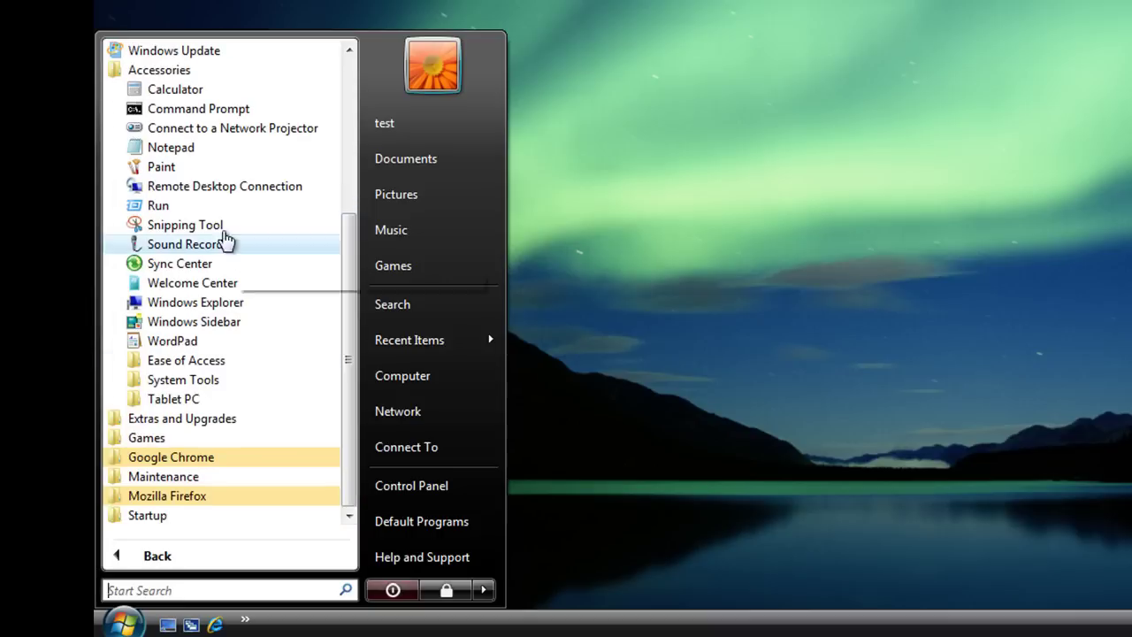
click(186, 382)
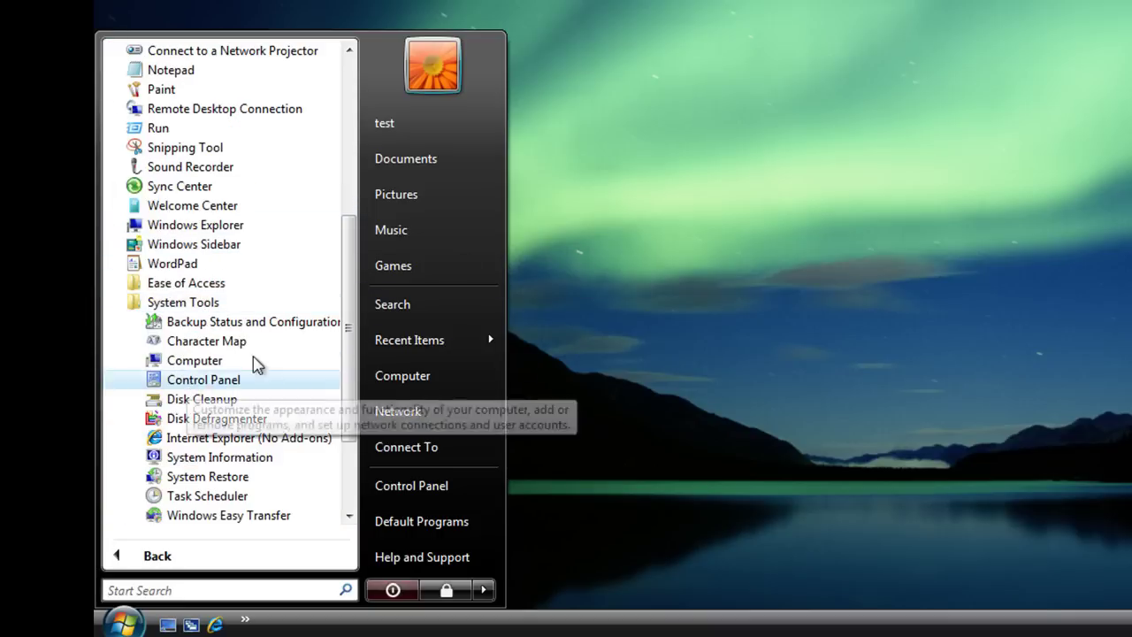
drag(350, 301, 338, 377)
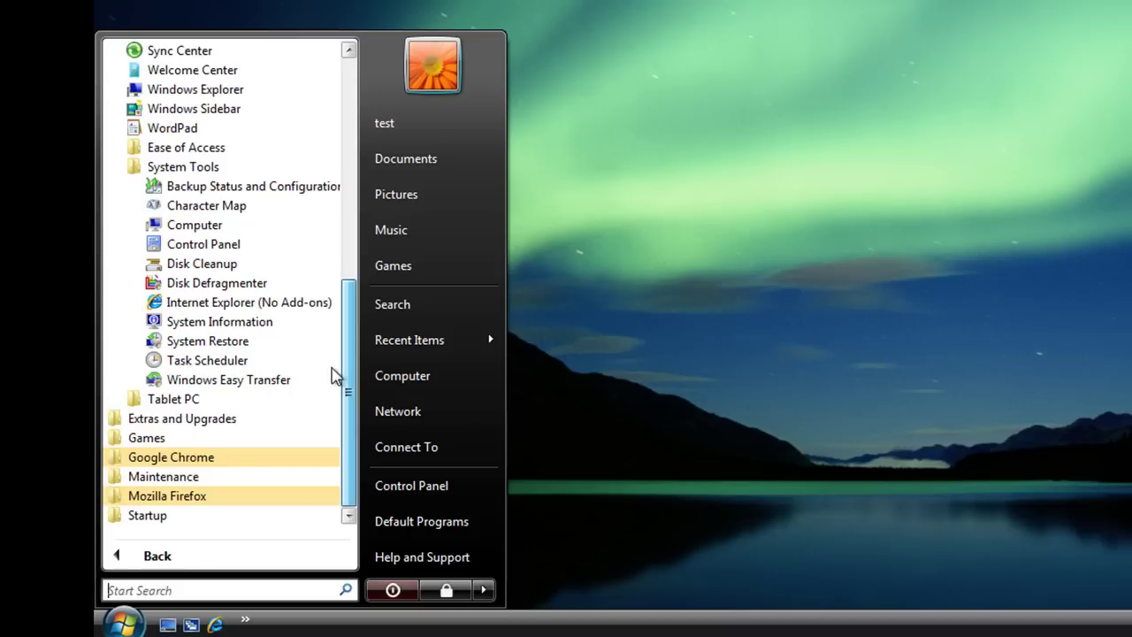
click(196, 343)
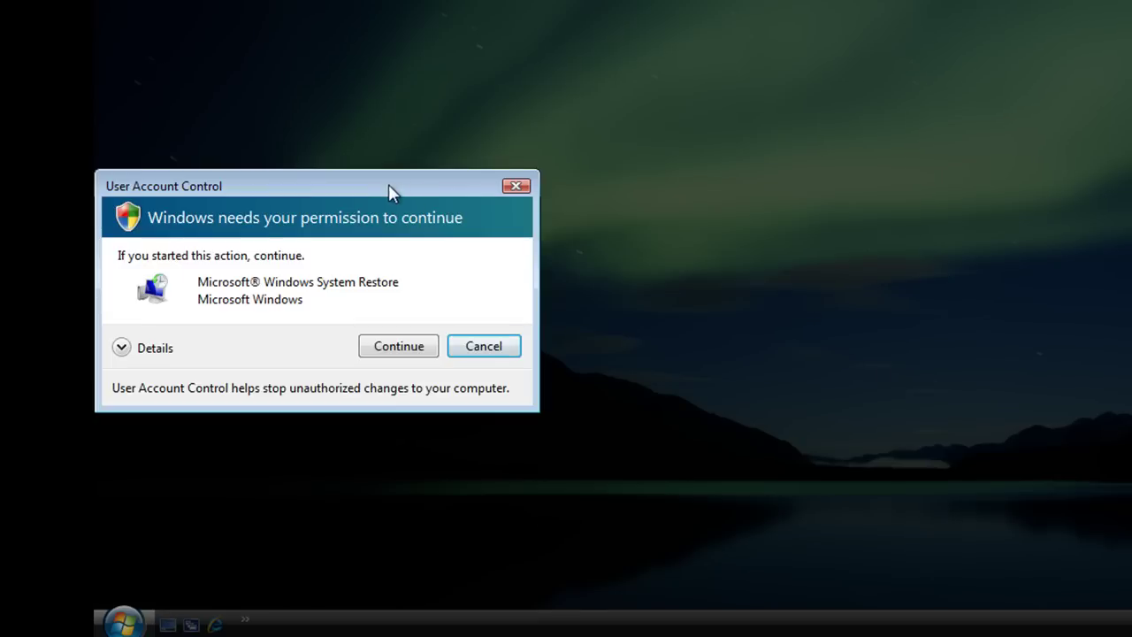
drag(389, 184, 877, 36)
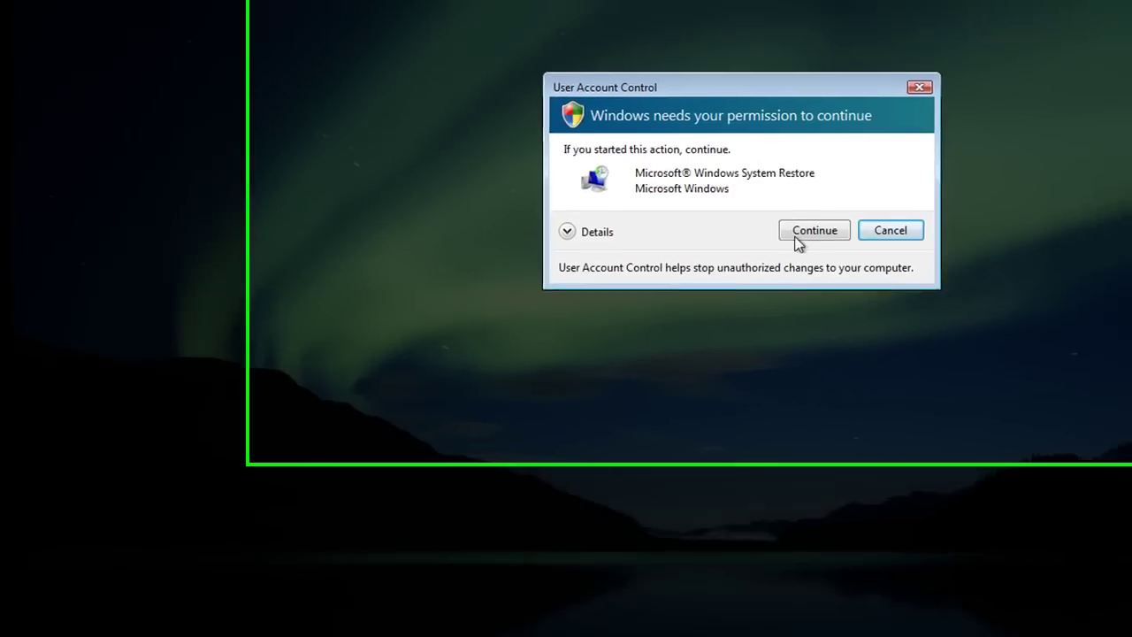
click(796, 235)
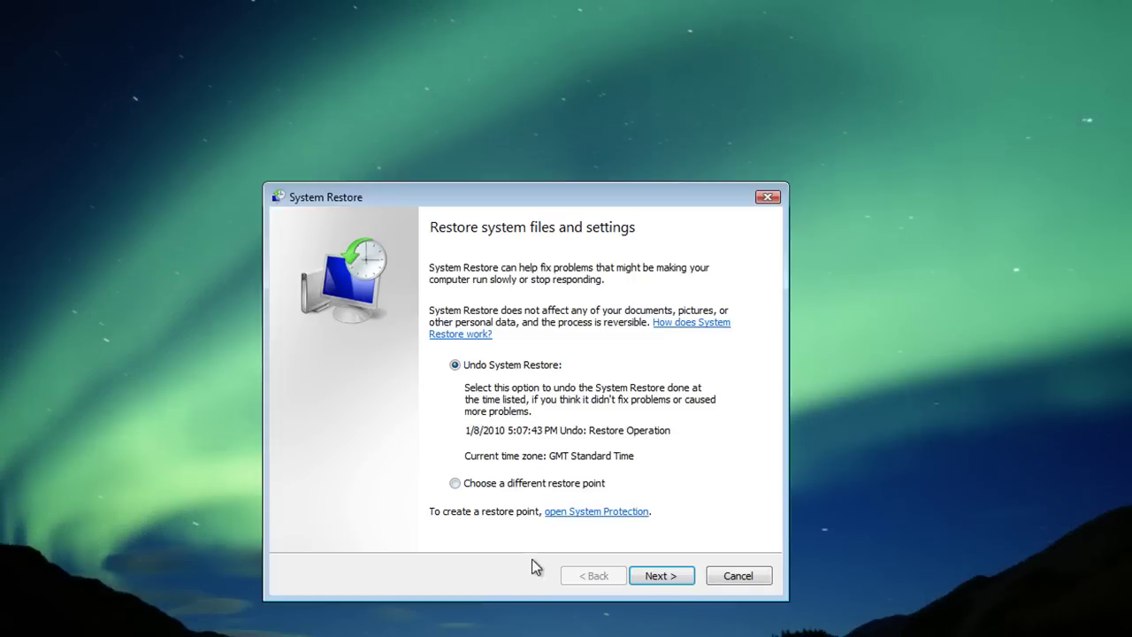
drag(467, 192, 456, 150)
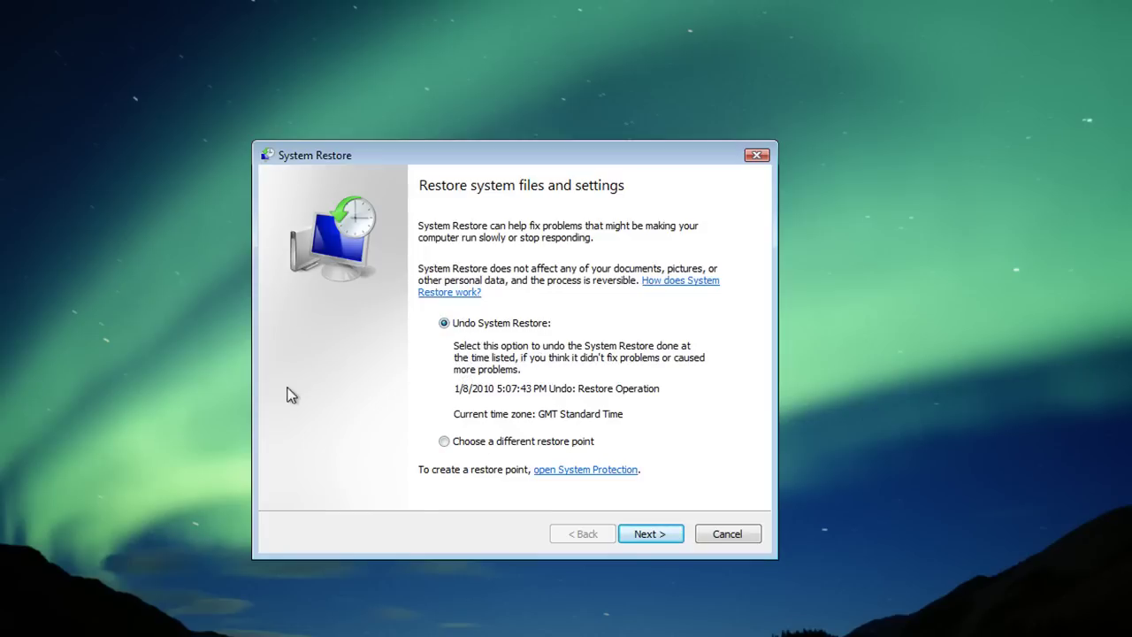
Step: Choose a different restore point and use the 1/8/2010 5:17:21 PM "Manual: Test Restore" entry
click(445, 447)
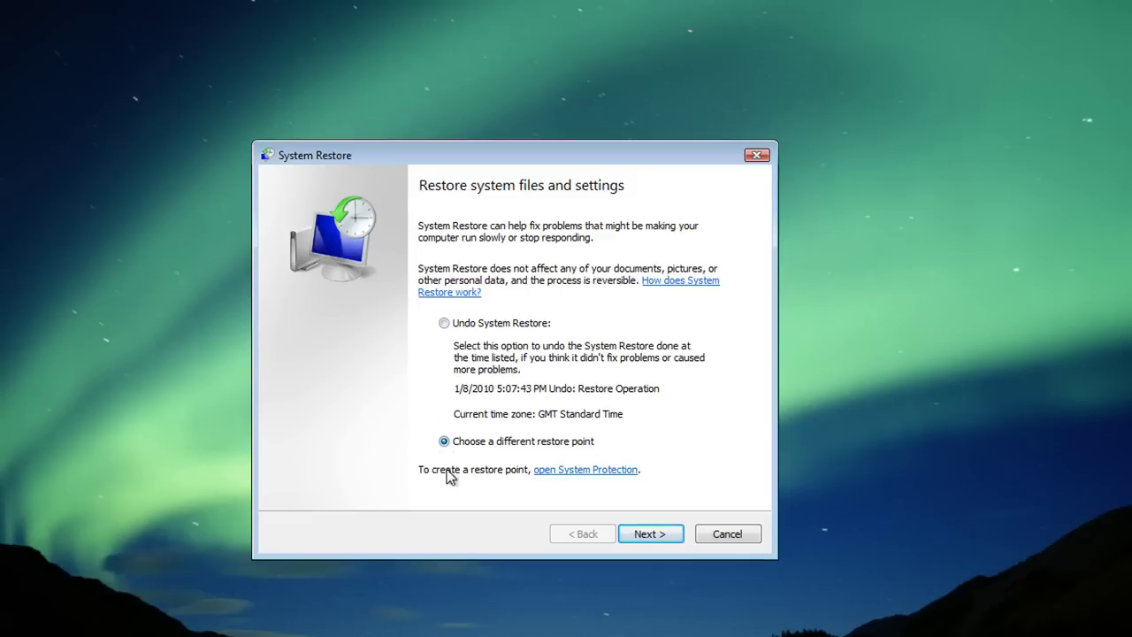
click(637, 534)
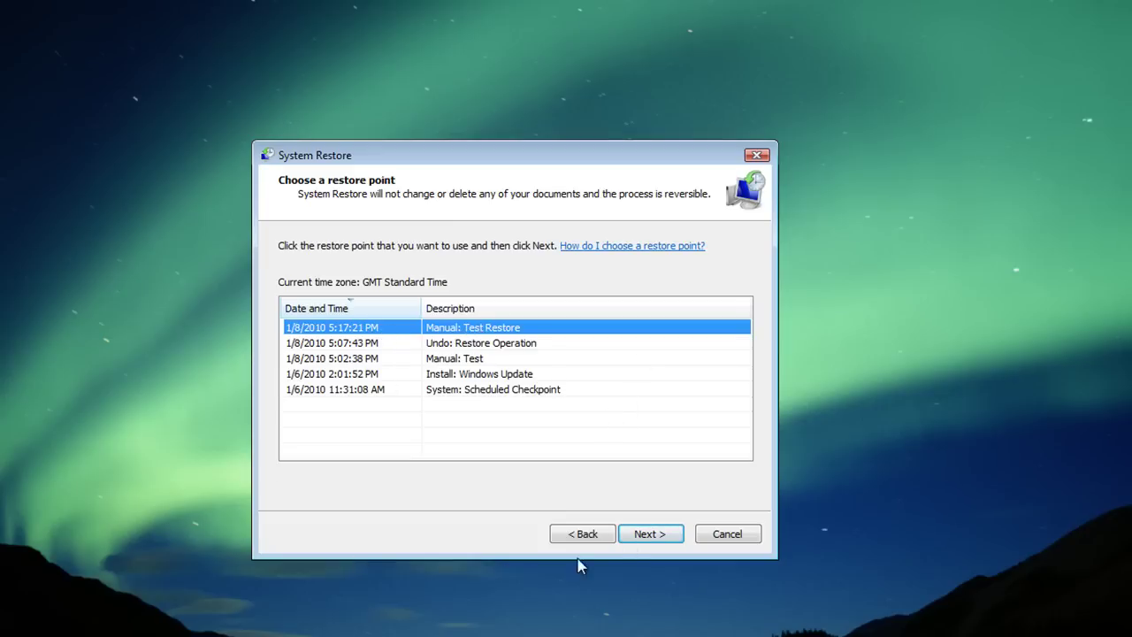
click(637, 535)
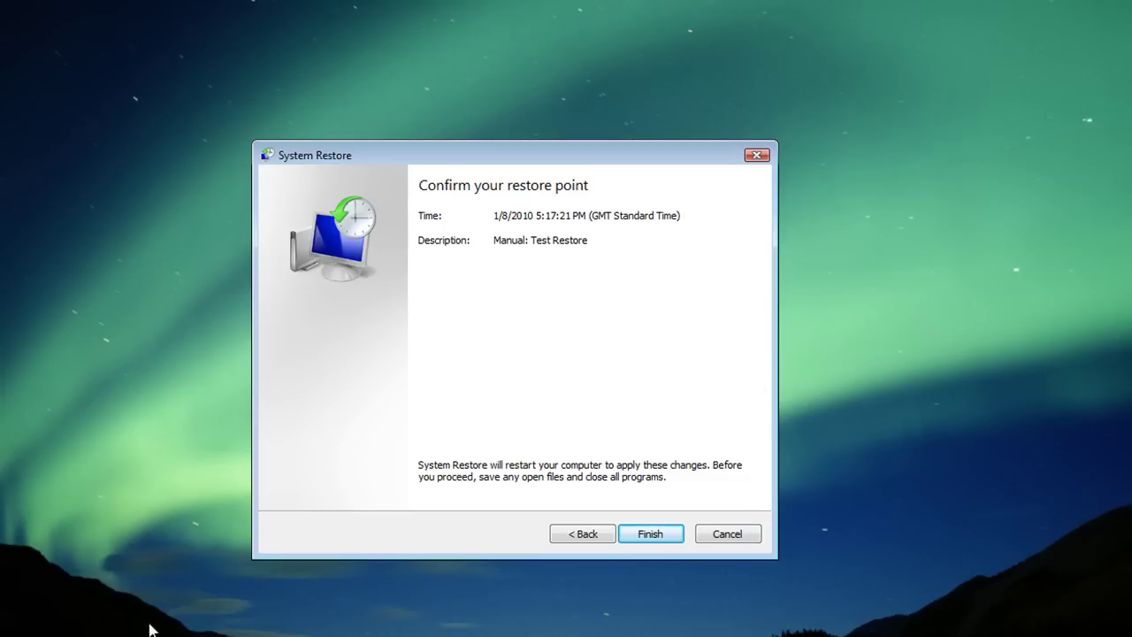
Step: Run the system restore to the chosen point, accepting the warning, and close the completion message after the restart
click(659, 535)
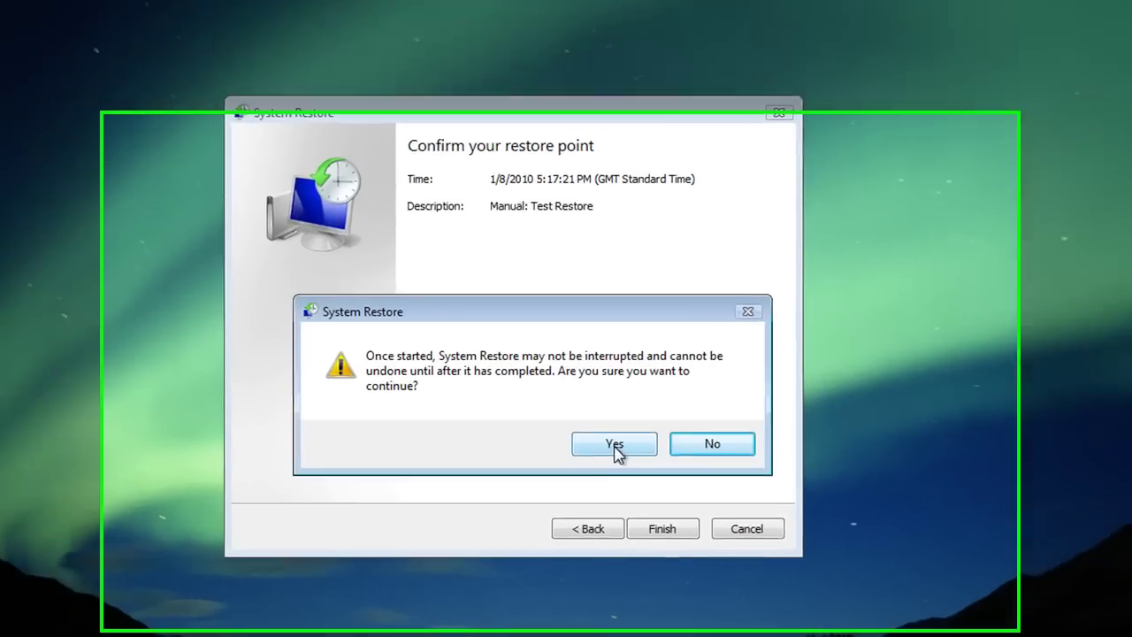
click(607, 456)
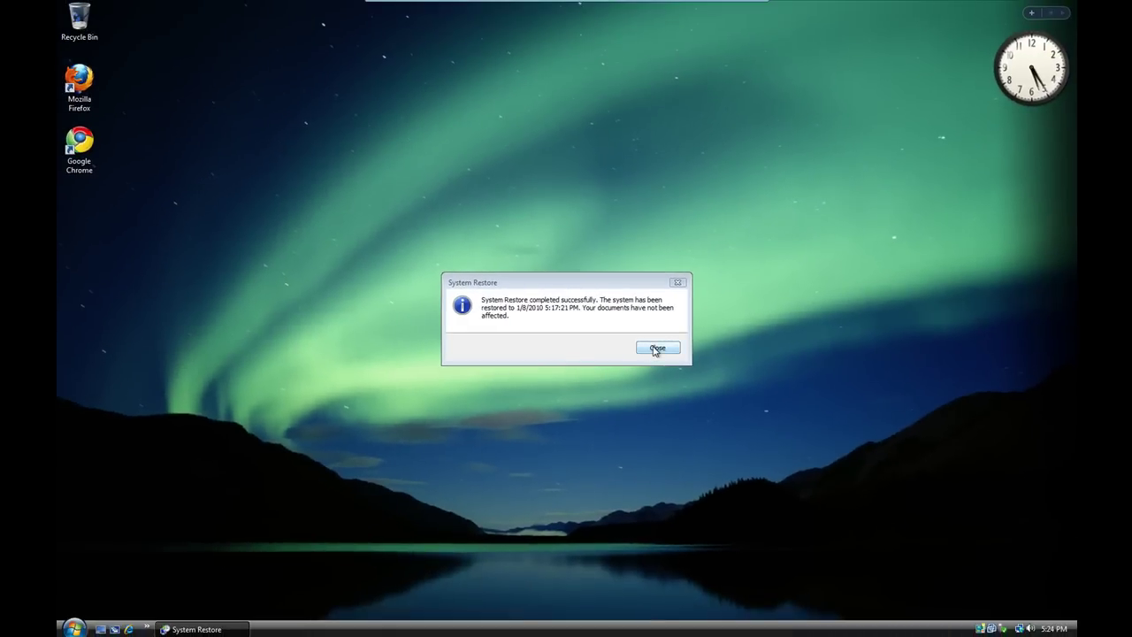
click(657, 348)
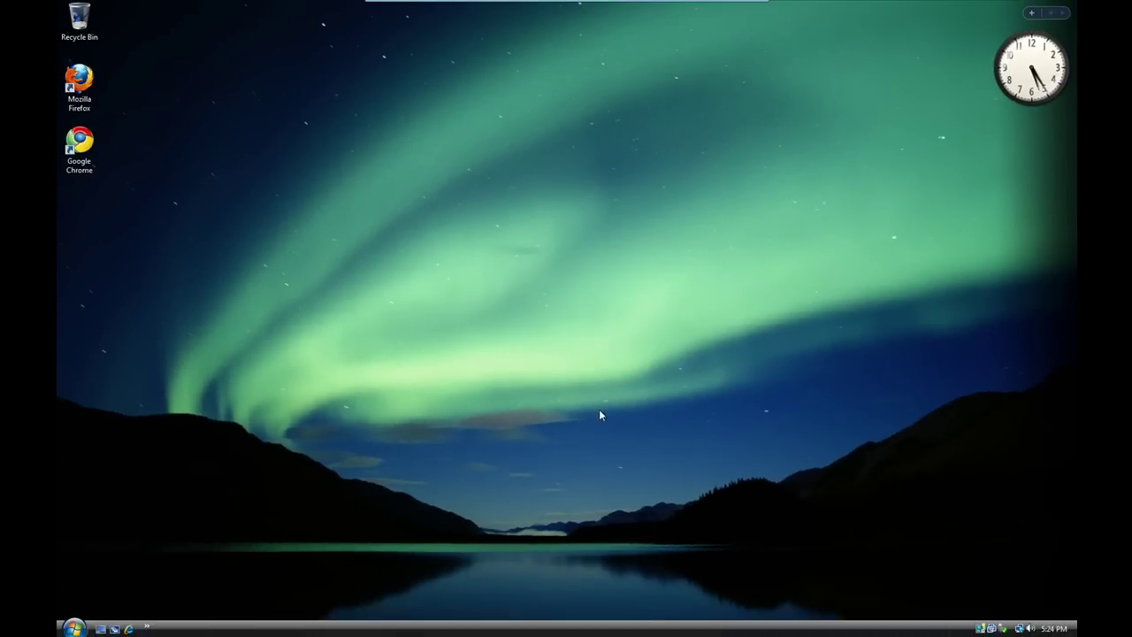